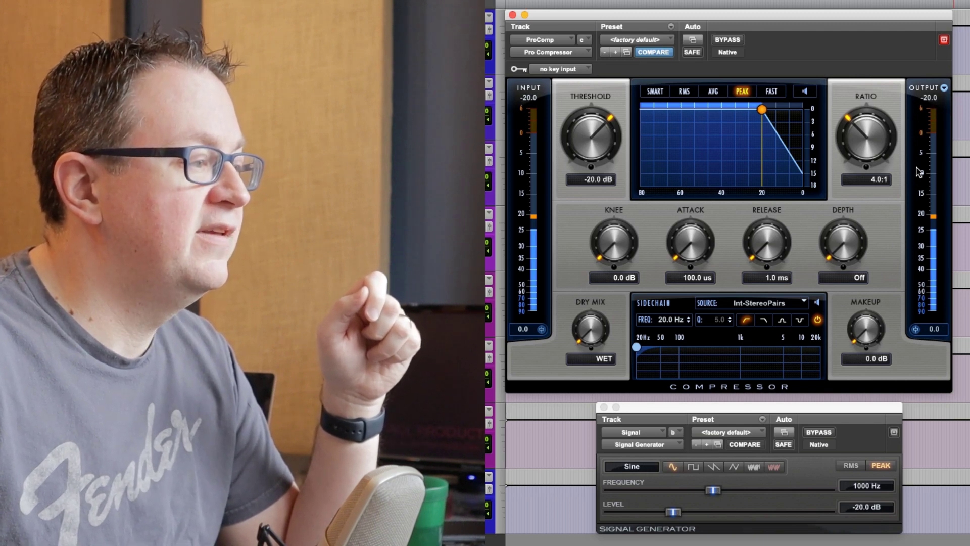
Set the Signal Generator's output level to -16 dB
click(885, 508)
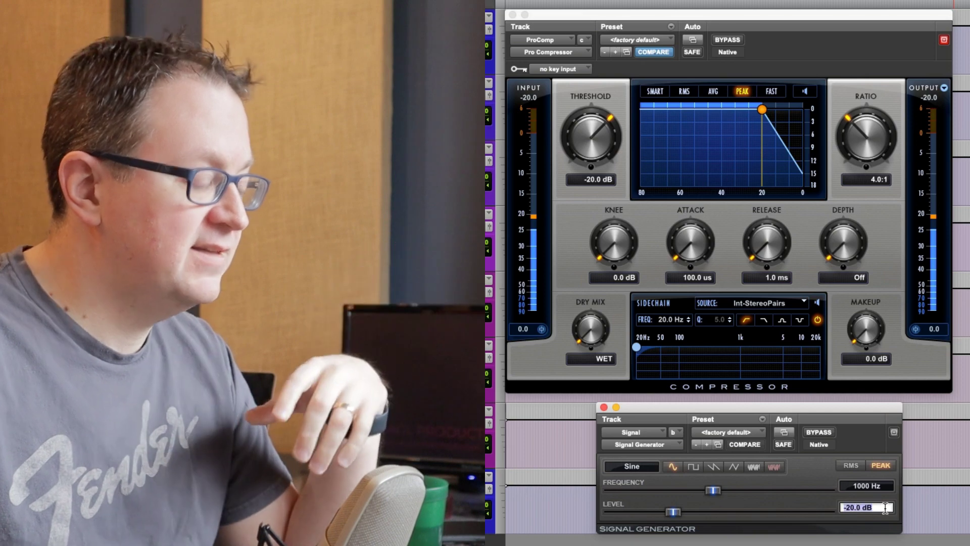
text(-16)
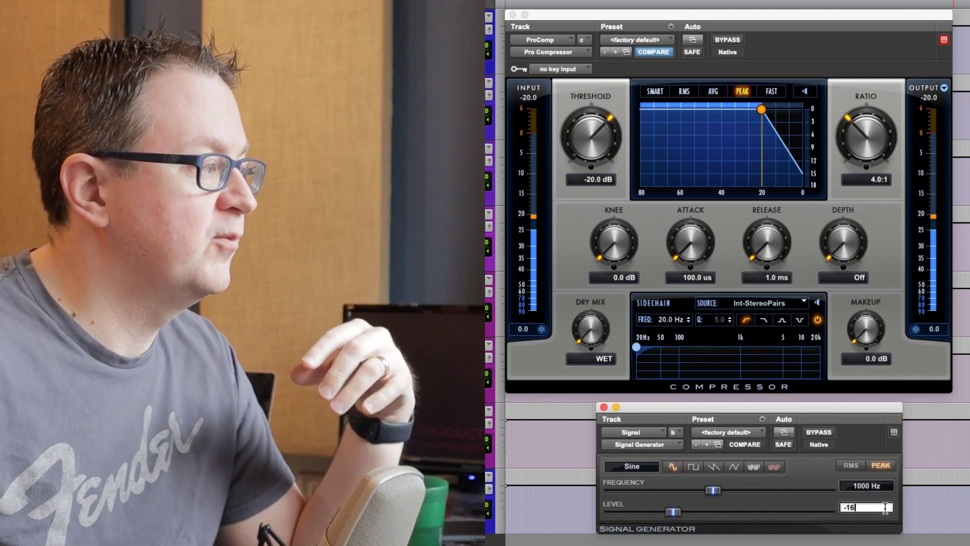
key(Return)
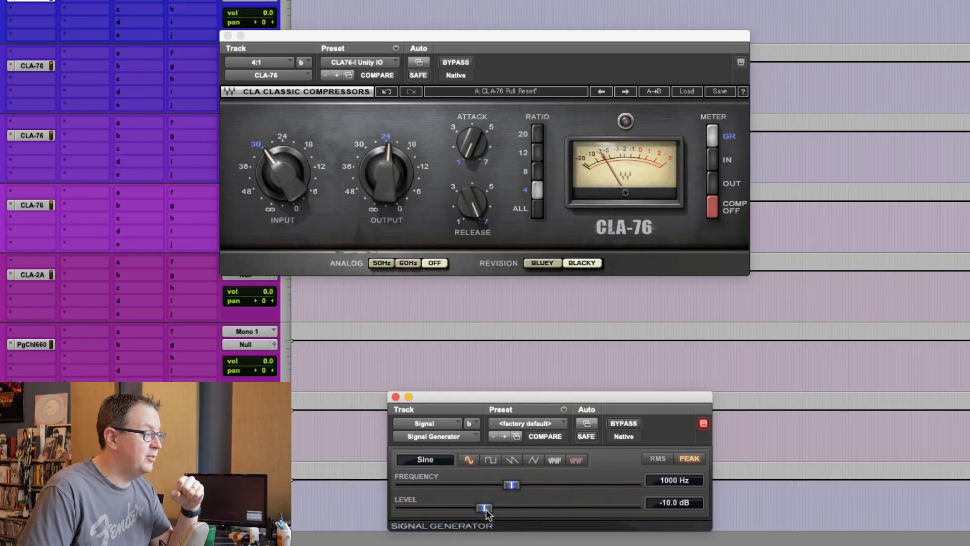
Raise the test tone slightly and switch the CLA-76 ratio to 8, then to 12
drag(485, 509, 491, 509)
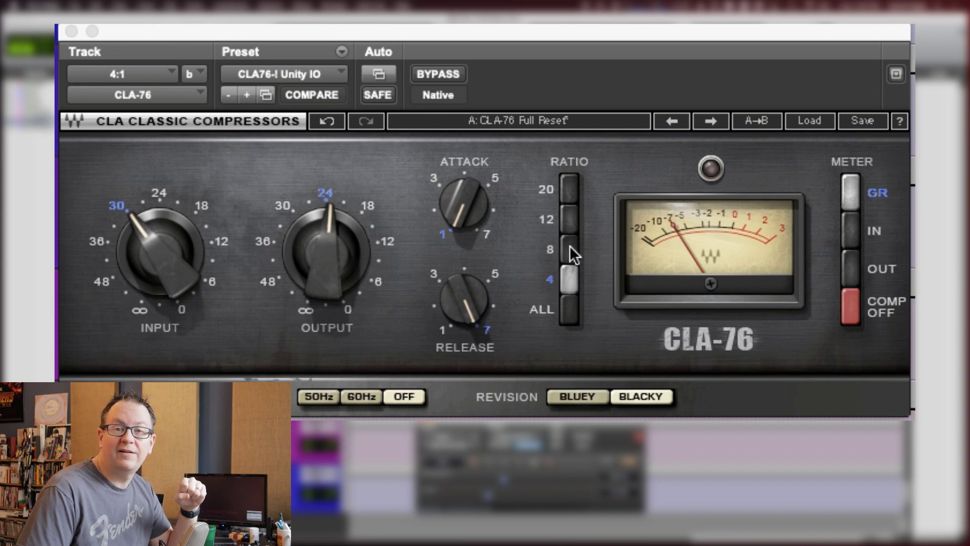
click(570, 250)
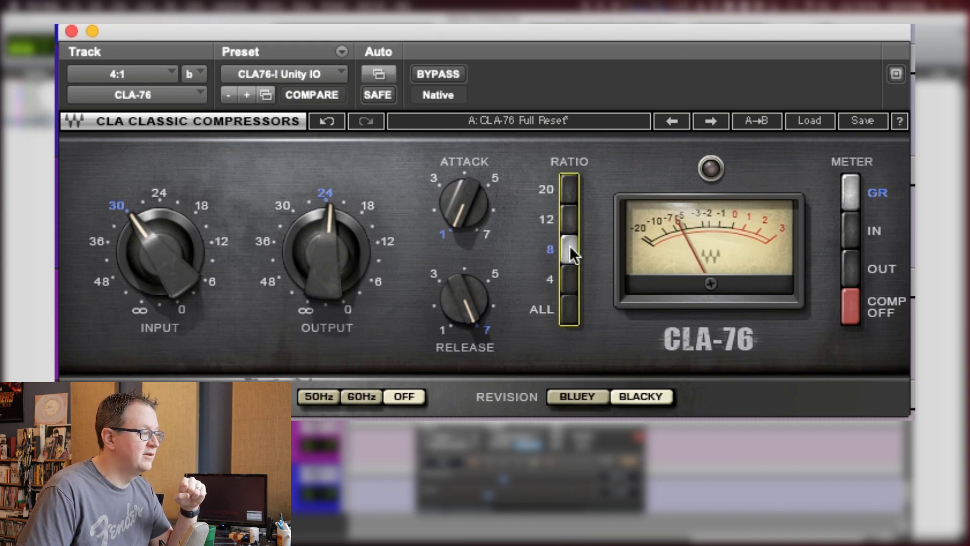
click(572, 220)
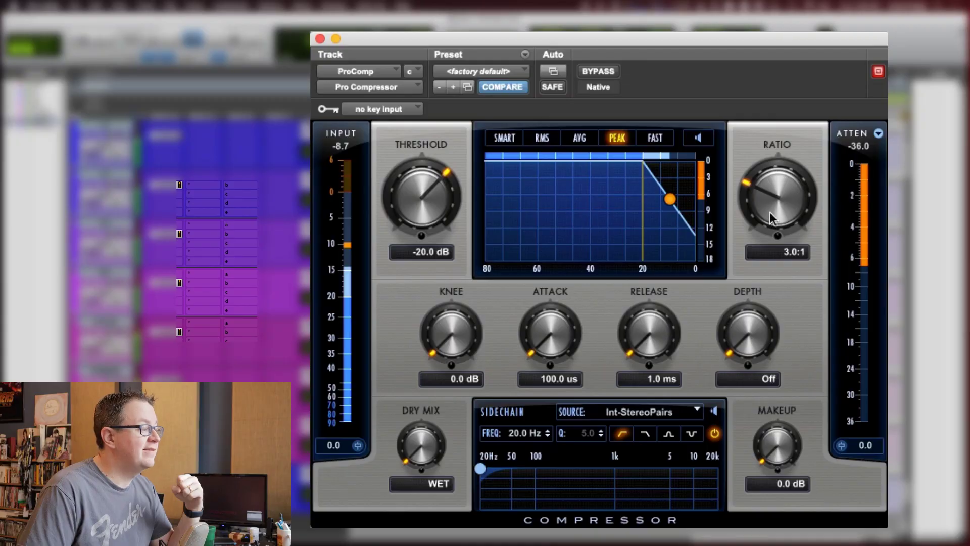
Raise Pro Compressor's ratio to 17.5:1 and switch the CLA-76 ratio to 12, then 20
drag(771, 195, 776, 131)
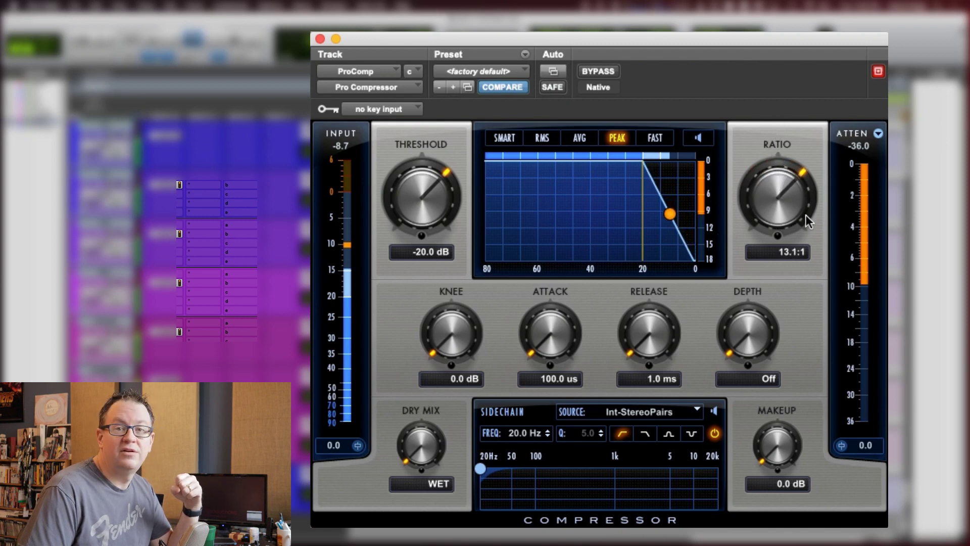
drag(802, 214, 784, 186)
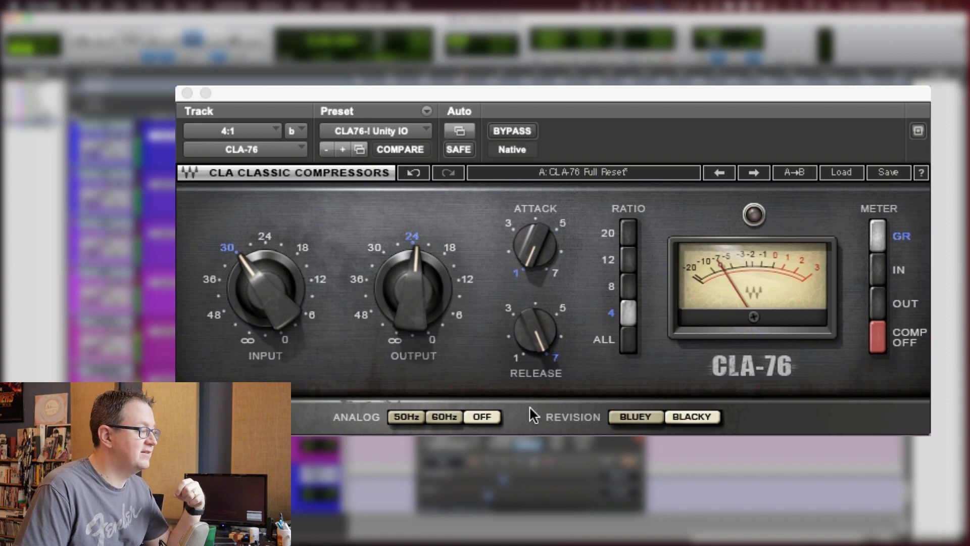
click(629, 262)
click(629, 234)
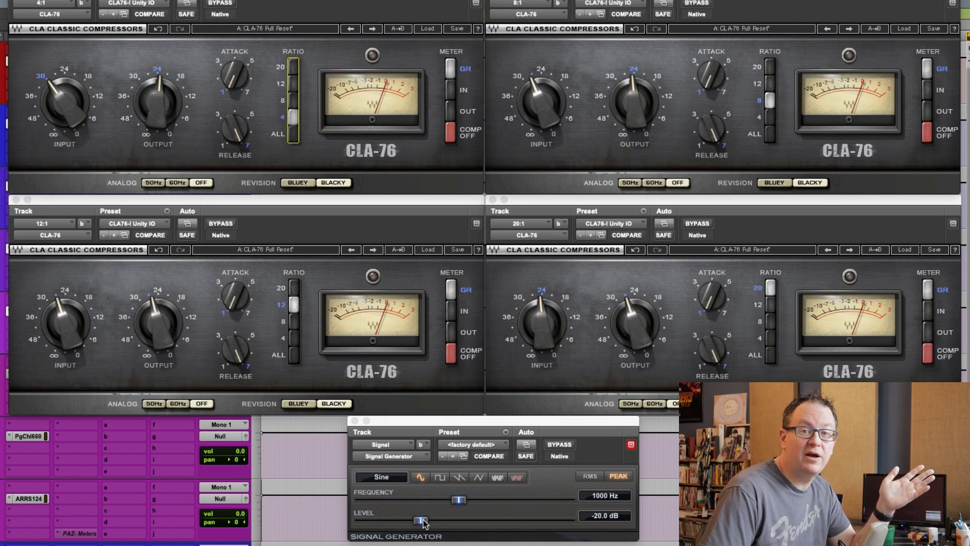
Raise the Signal Generator tone level through -14.1, -9.9 and -7.8 dB
click(424, 522)
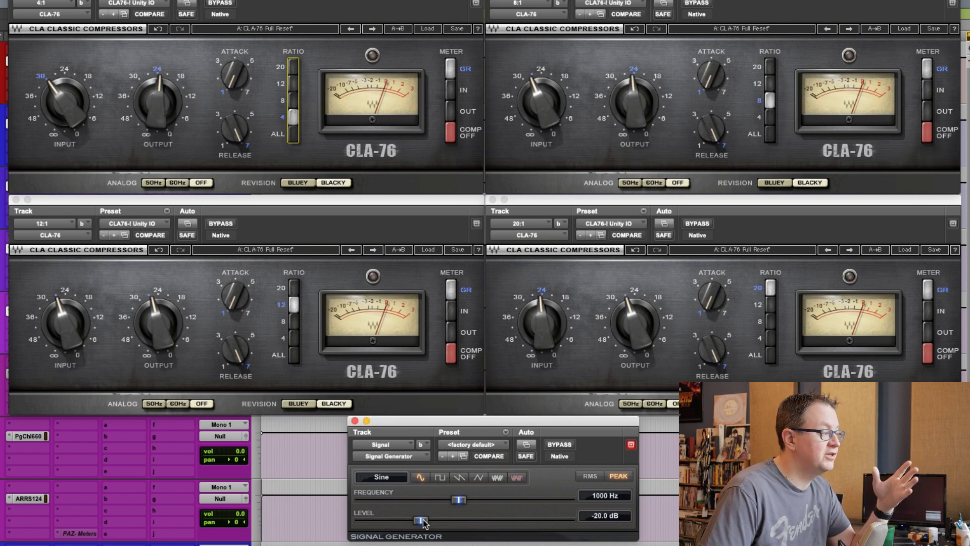
drag(424, 522, 431, 521)
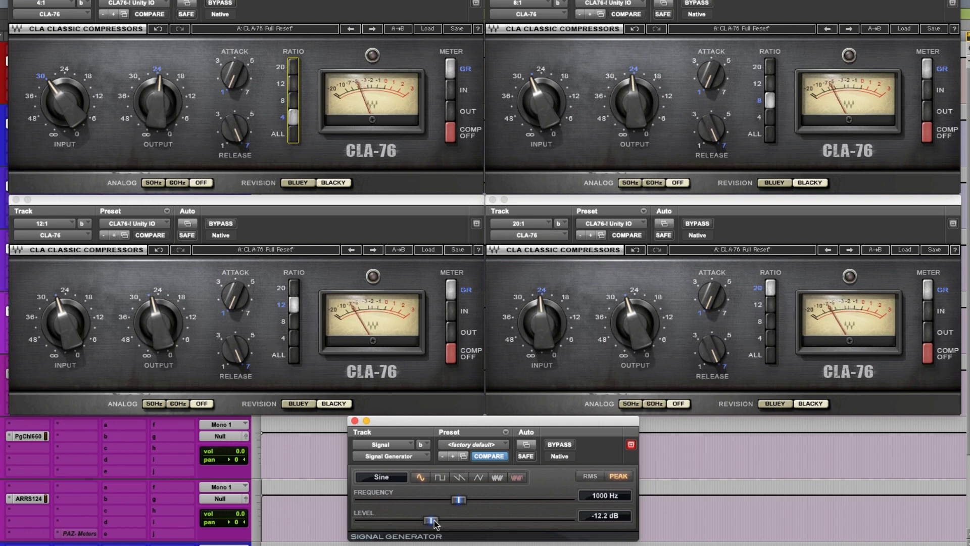
drag(431, 524, 439, 526)
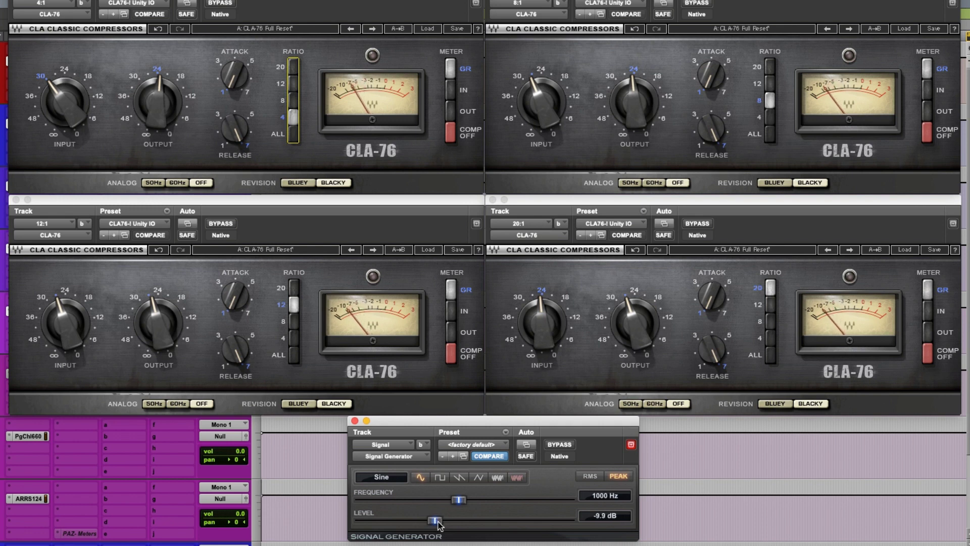
click(829, 94)
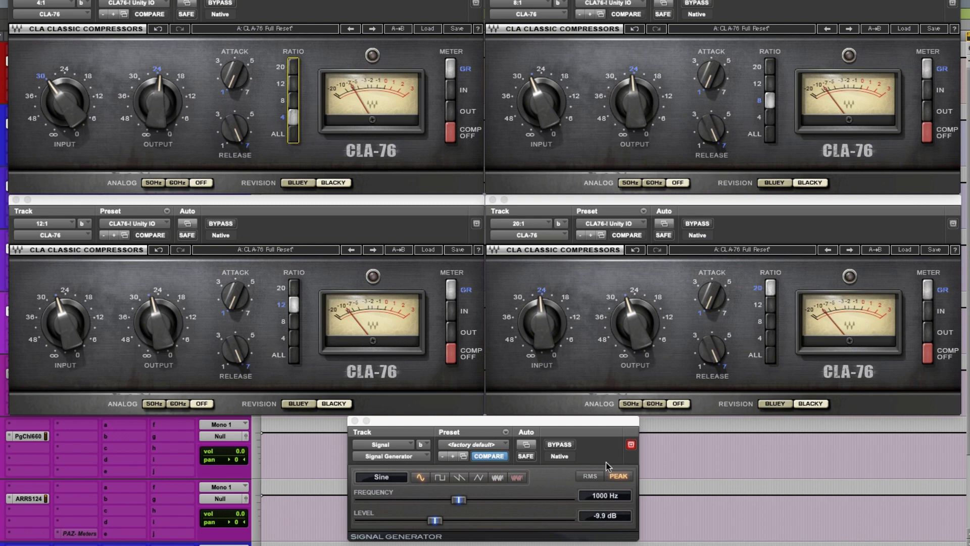
drag(438, 526, 485, 519)
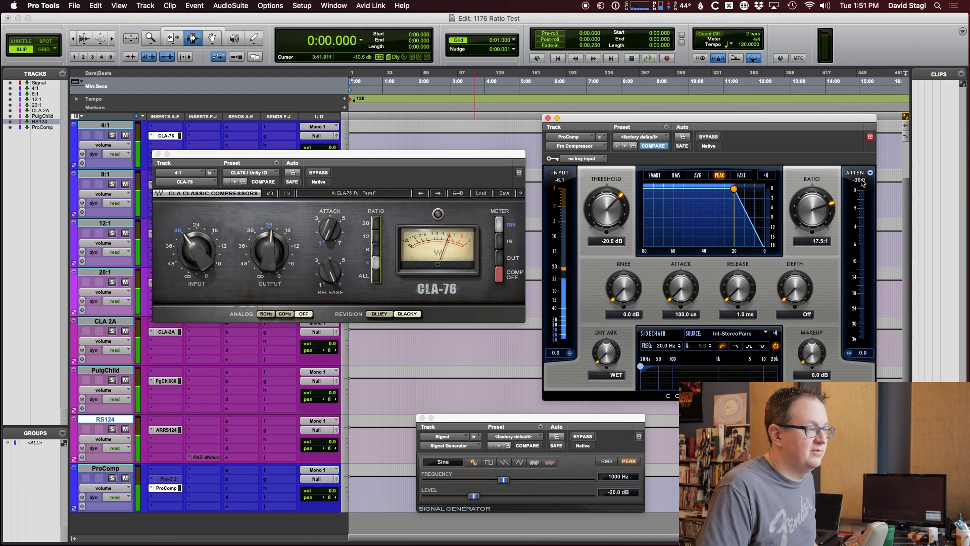
Reset Pro Compressor's input peak, set its ratio to 4.0:1, and raise the tone to about -10 dB
click(563, 181)
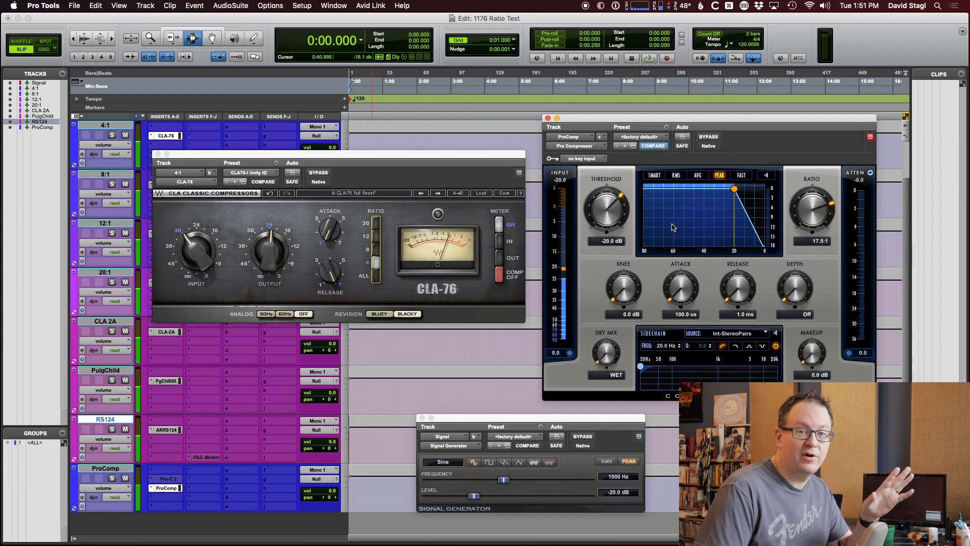
alt+click(817, 243)
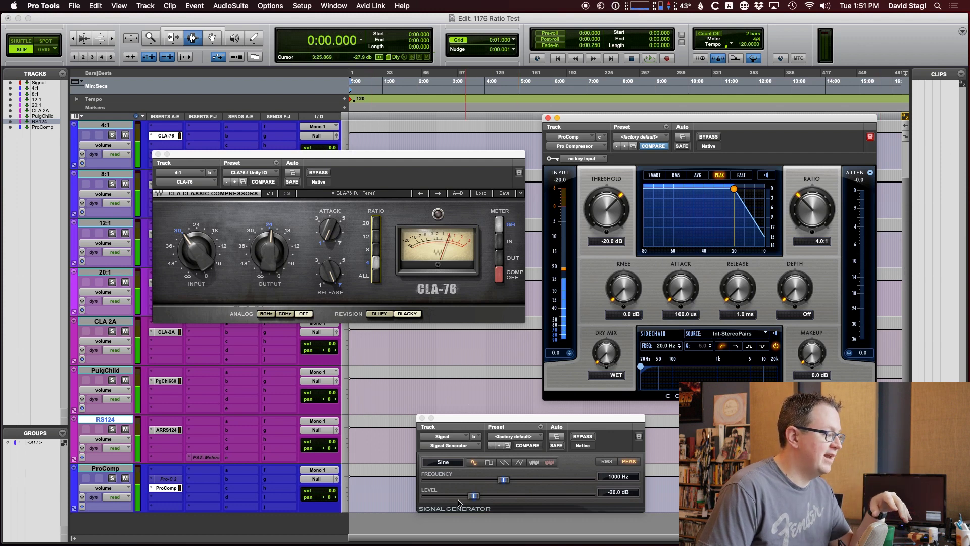
click(477, 497)
drag(477, 497, 456, 525)
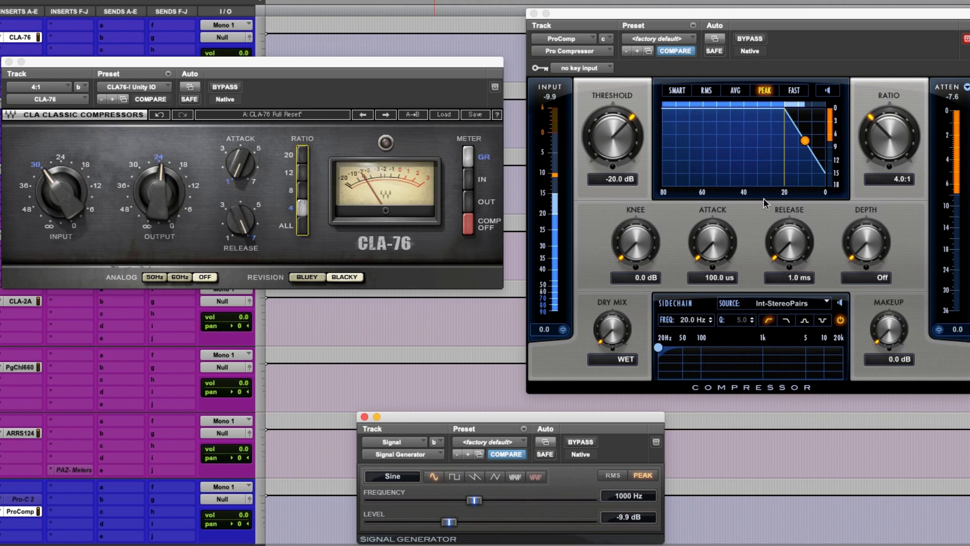
click(957, 102)
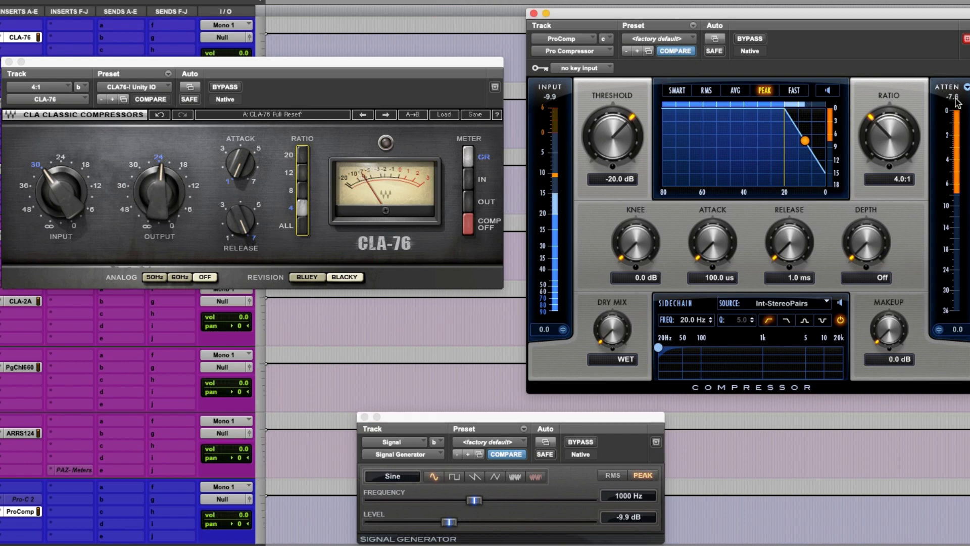
Set the CLA-76 ratio to 8, raise the tone to -8.8 dB, and enter an 8.0:1 Pro Compressor ratio
click(302, 191)
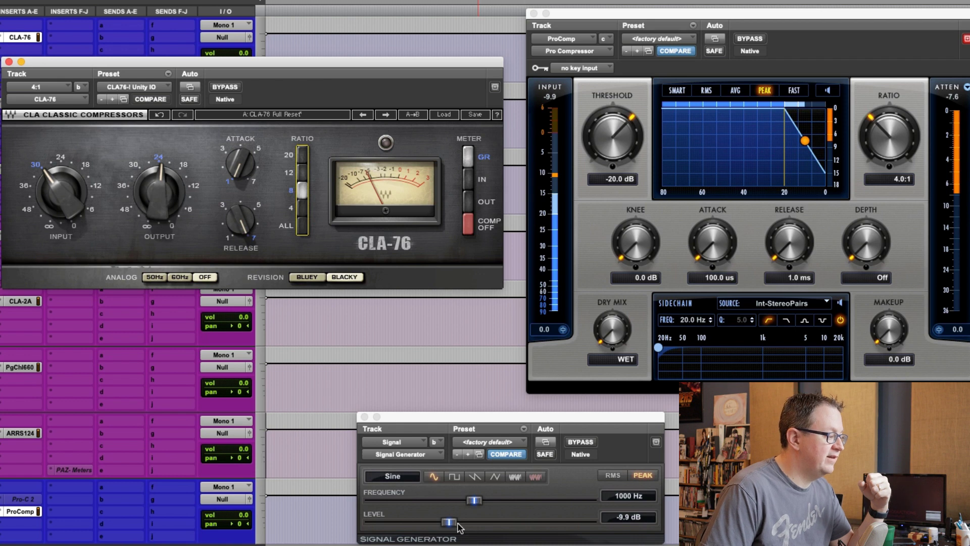
drag(453, 526, 470, 527)
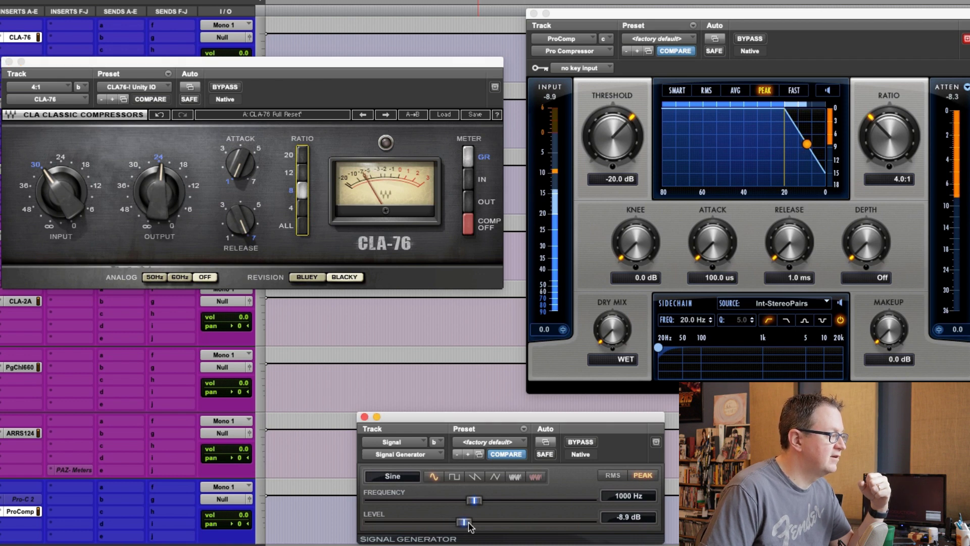
click(894, 179)
text(8)
key(Return)
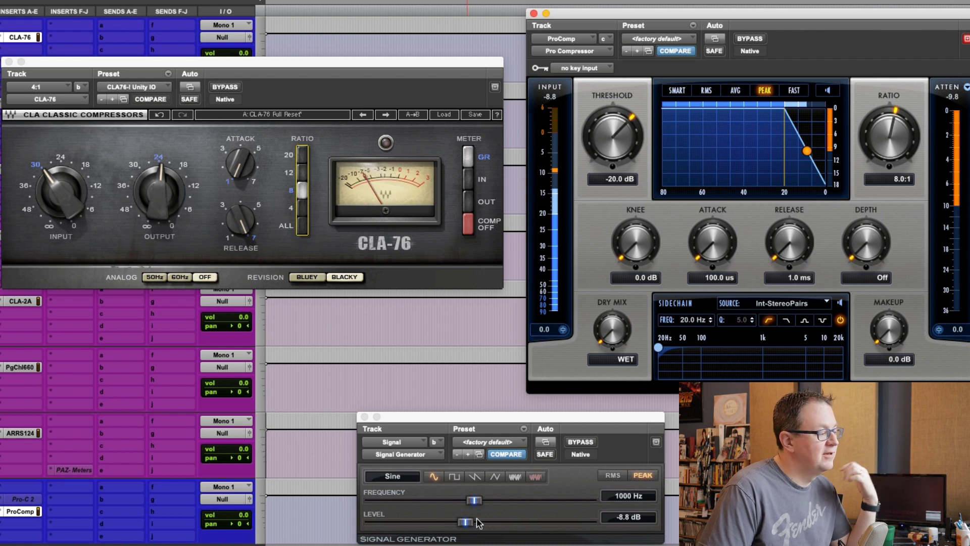
Switch the CLA-76 ratio to 12, raise the tone to -8.5 dB, and enter a 12.0:1 Pro Compressor ratio
click(302, 172)
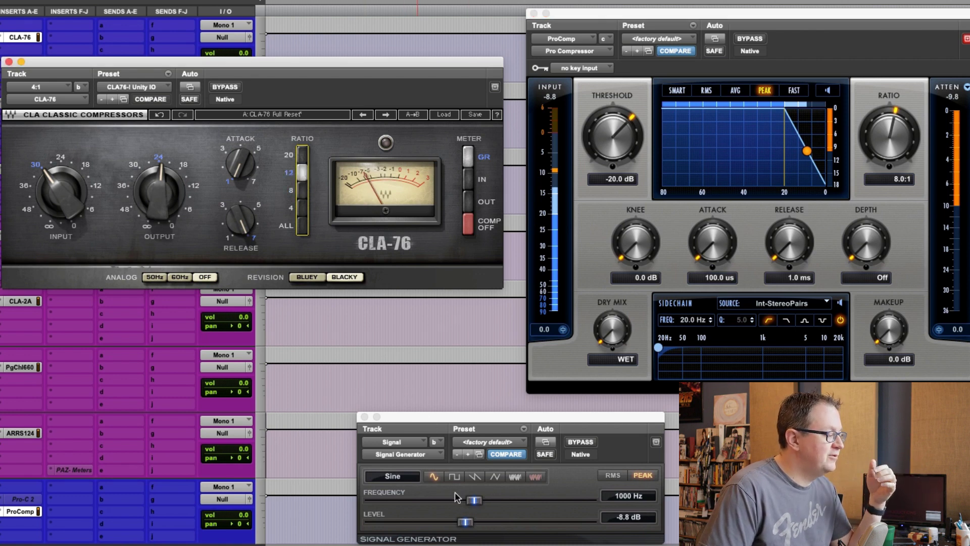
drag(466, 526, 474, 525)
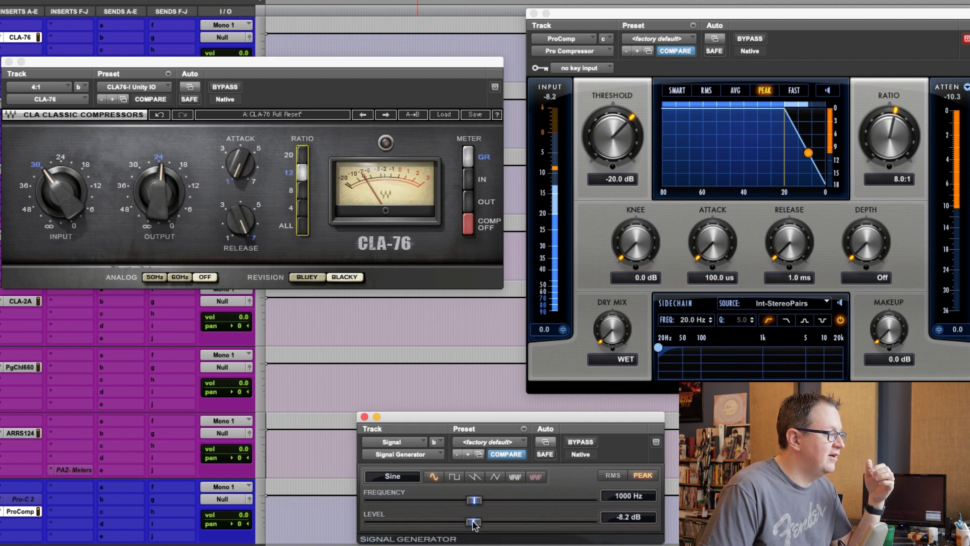
click(900, 184)
text(12)
key(Return)
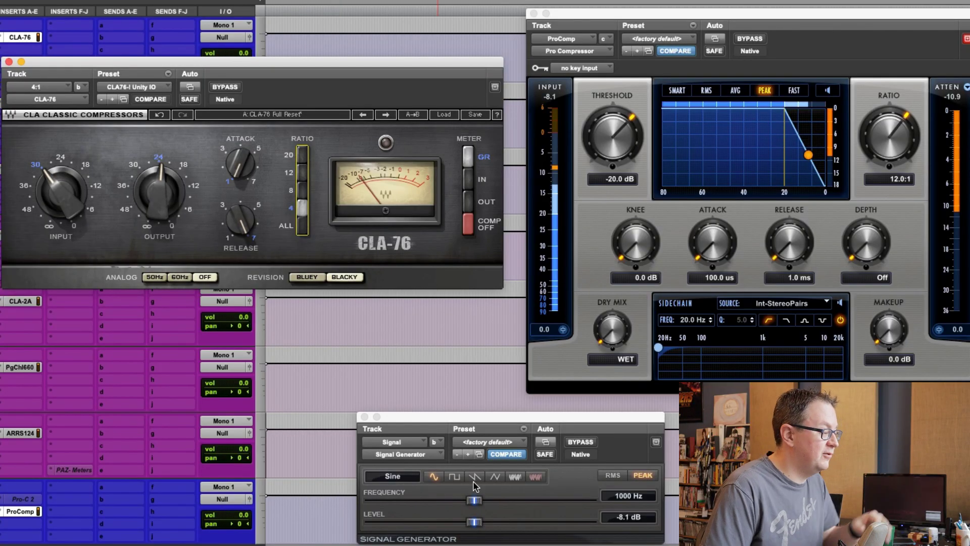
Reset the Signal Generator level to -20.0 dB
alt+click(475, 522)
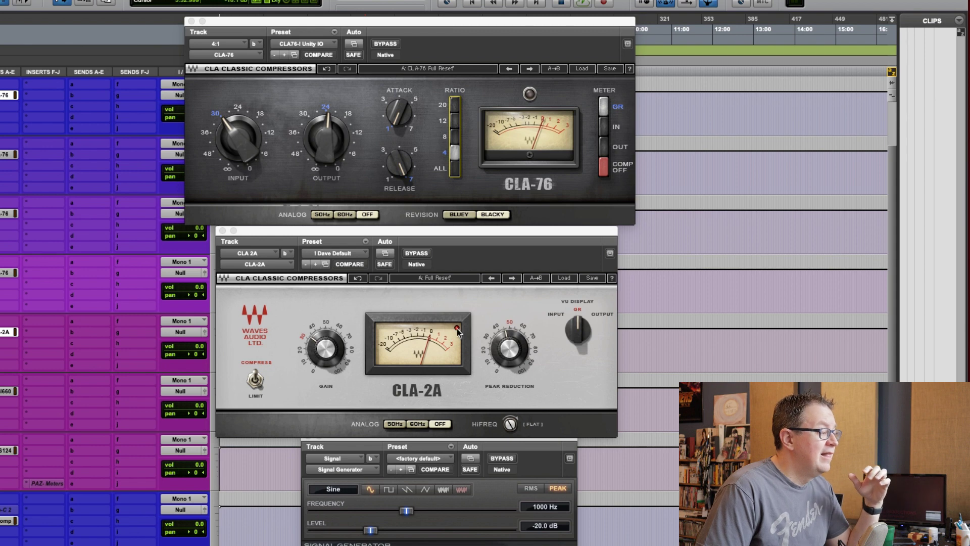
With the CLA-2A window in front, raise the test tone to about -11.7 dB, then to -10.0 dB
click(498, 364)
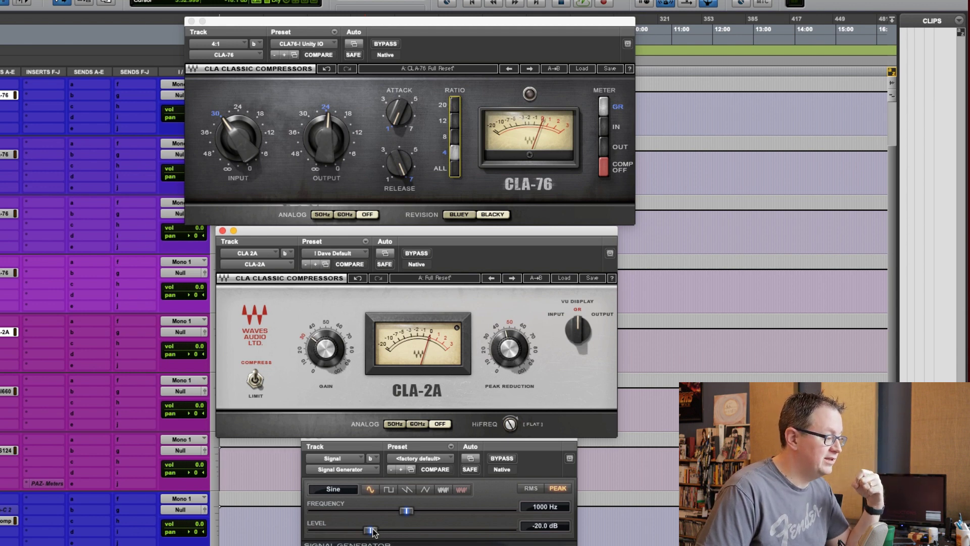
drag(373, 531, 381, 533)
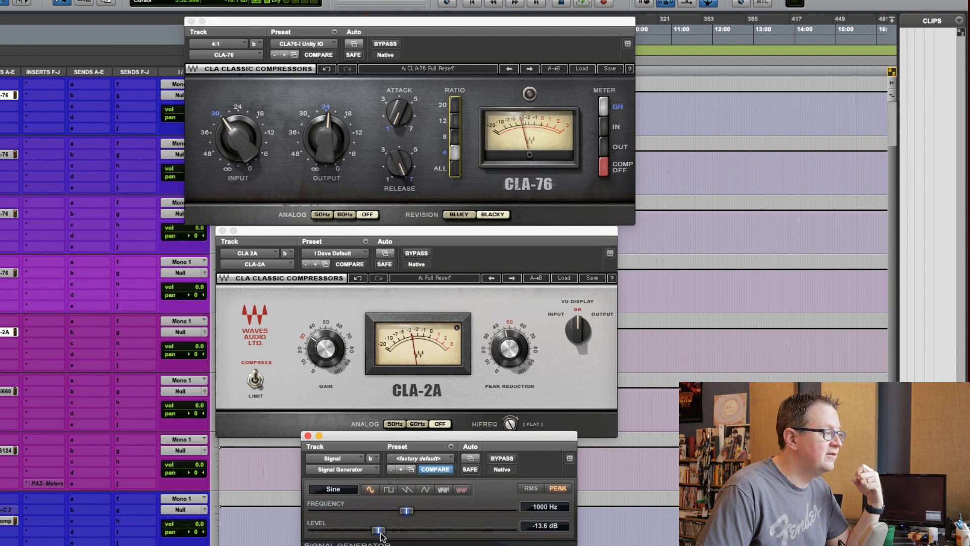
drag(380, 537, 387, 536)
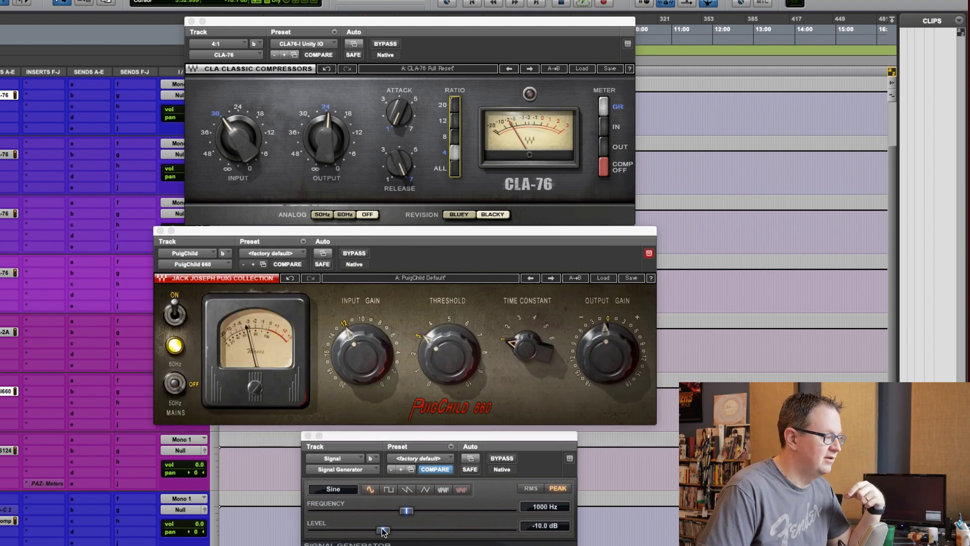
Lower the test tone to -10.8 dB and bring the PuigChild 660 window to the front
drag(382, 532, 381, 533)
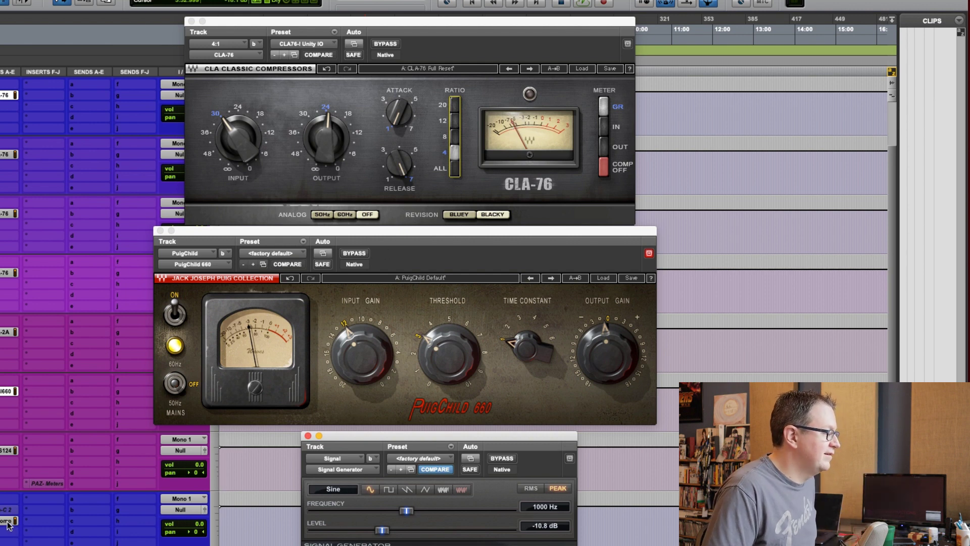
click(649, 253)
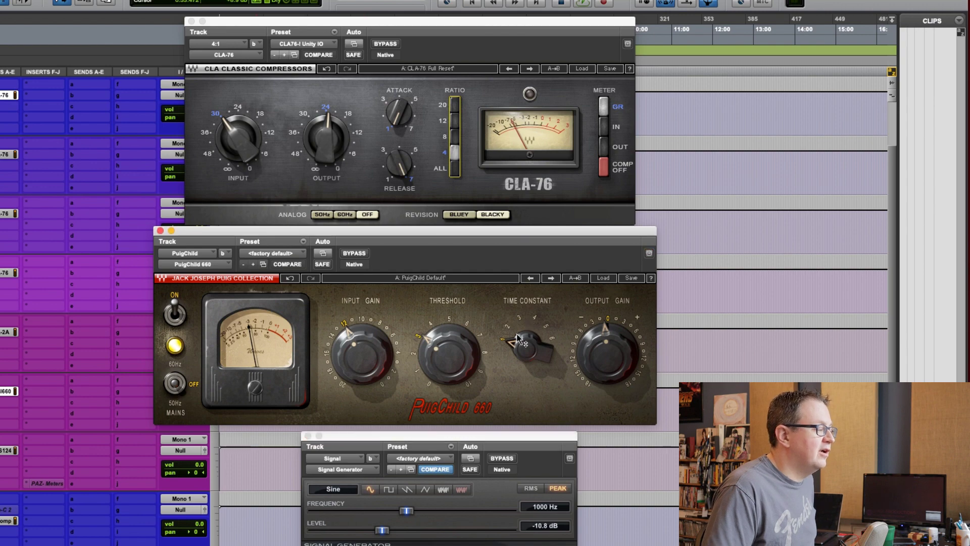
Close CLA-76, set Pro Compressor and PuigChild 660 side by side, and drop the ratio from 12.0:1 to 1.5:1
click(7, 521)
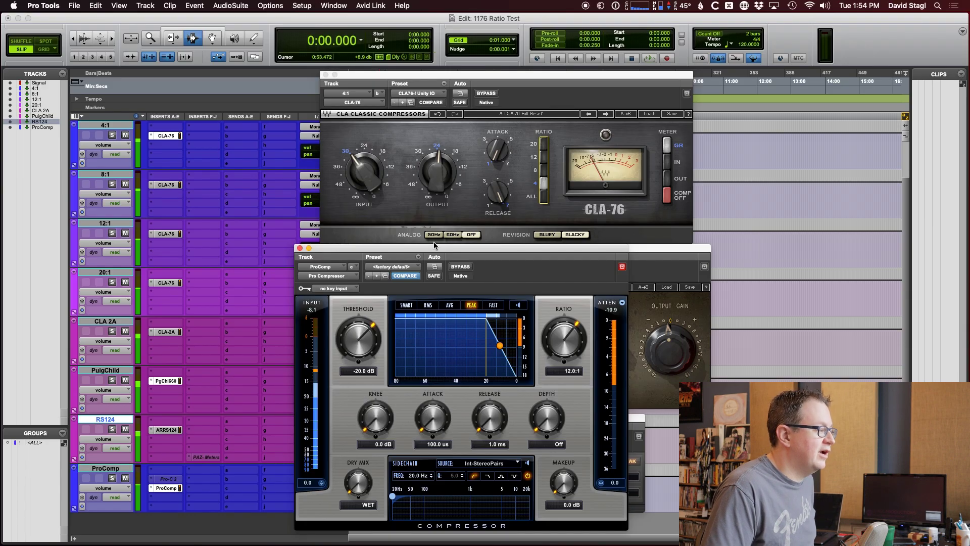
drag(454, 252, 155, 93)
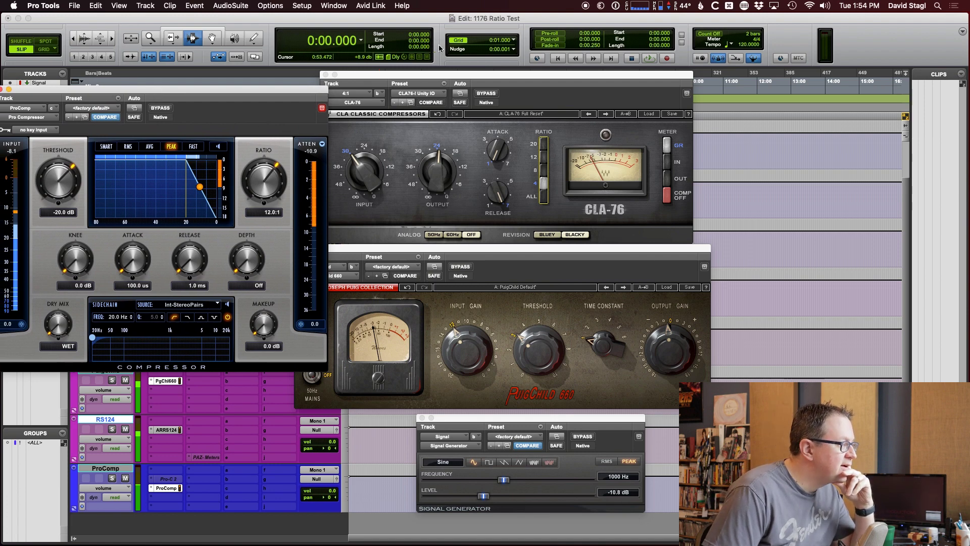
click(325, 75)
drag(411, 258, 603, 118)
drag(275, 97, 410, 87)
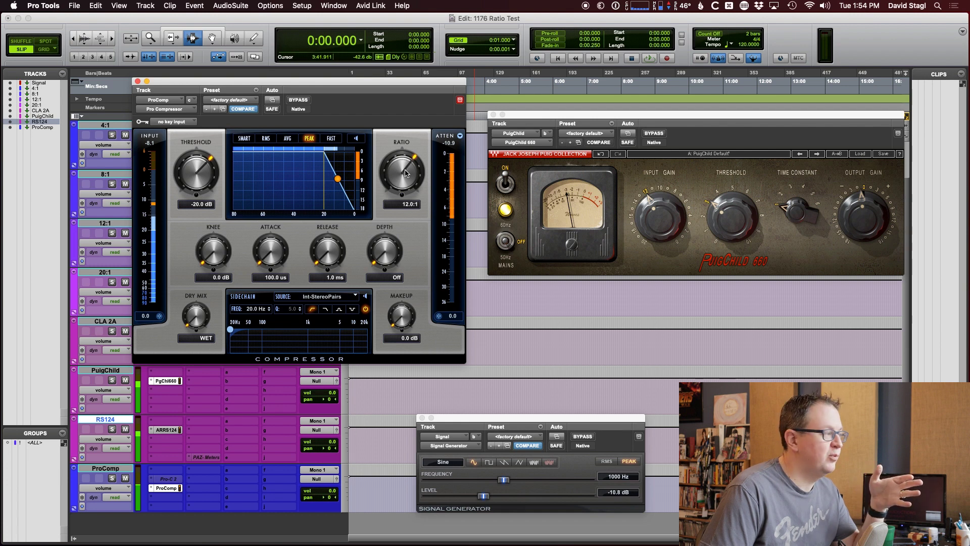
drag(405, 178, 405, 246)
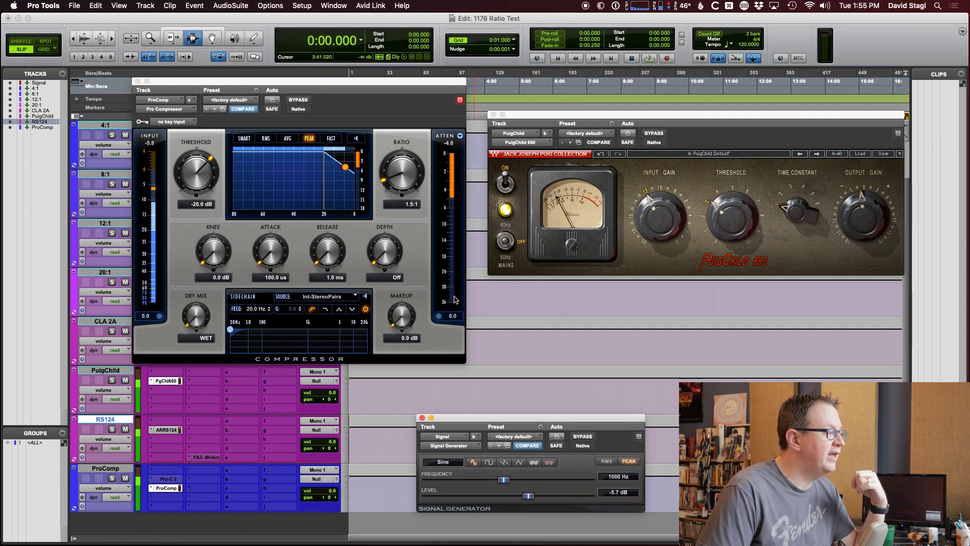
Raise the test tone to -3.6 dB and the Pro Compressor ratio to about 3.1:1
click(454, 147)
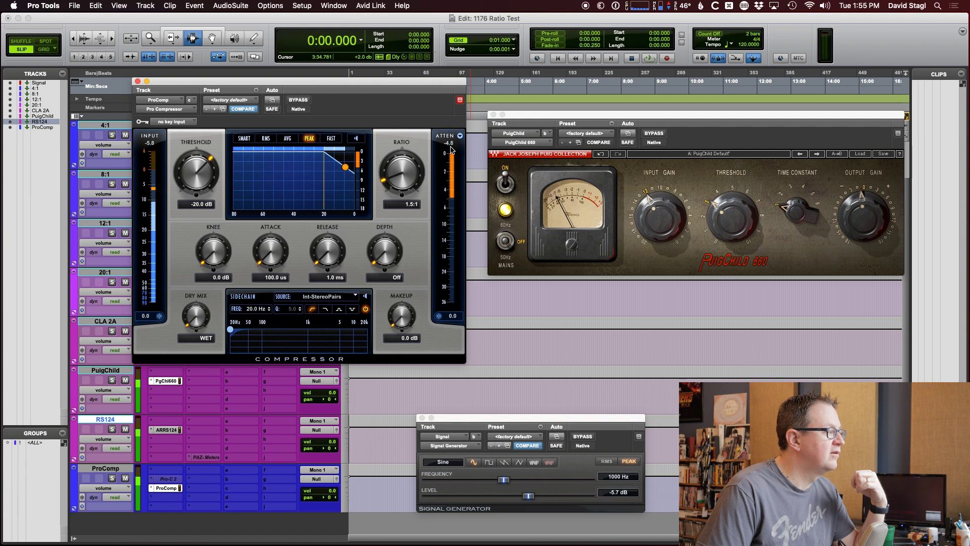
drag(408, 179, 409, 177)
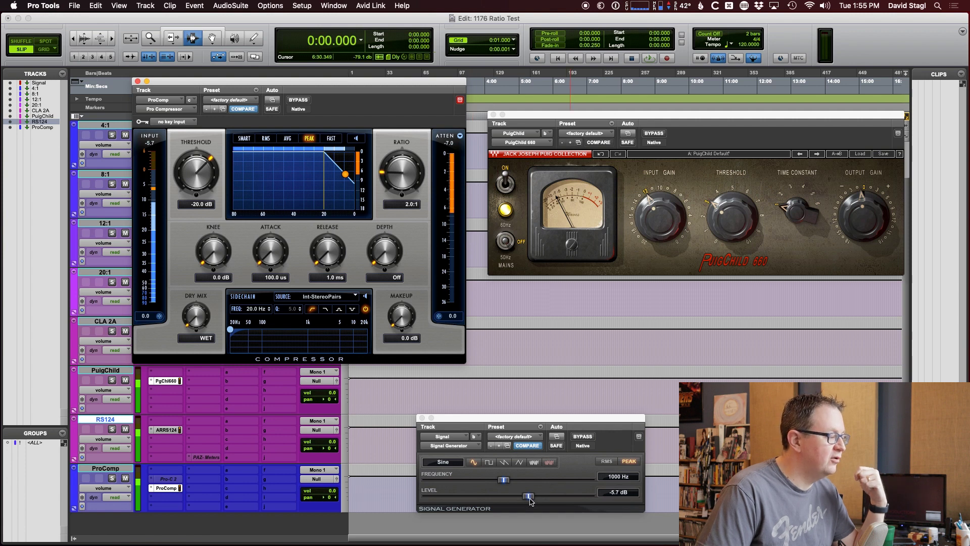
drag(529, 498, 553, 498)
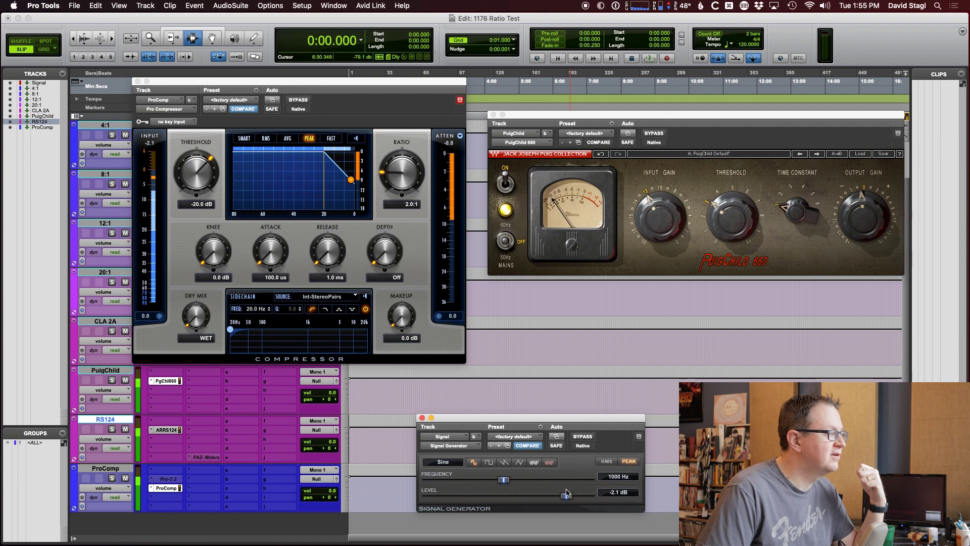
drag(403, 173, 409, 196)
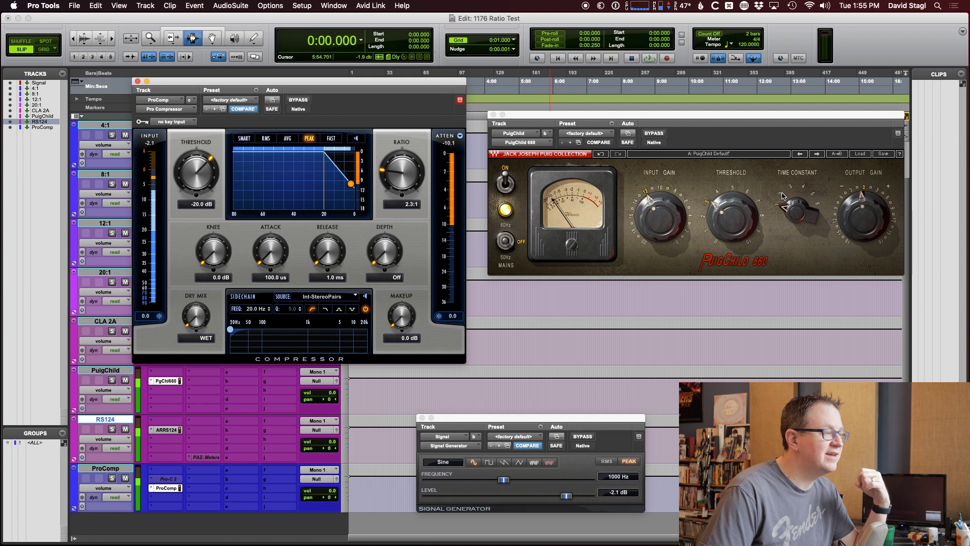
Turn the PuigChild Time Constant up to about 3, then reset it to 1
click(782, 196)
drag(794, 186, 819, 213)
alt+click(776, 209)
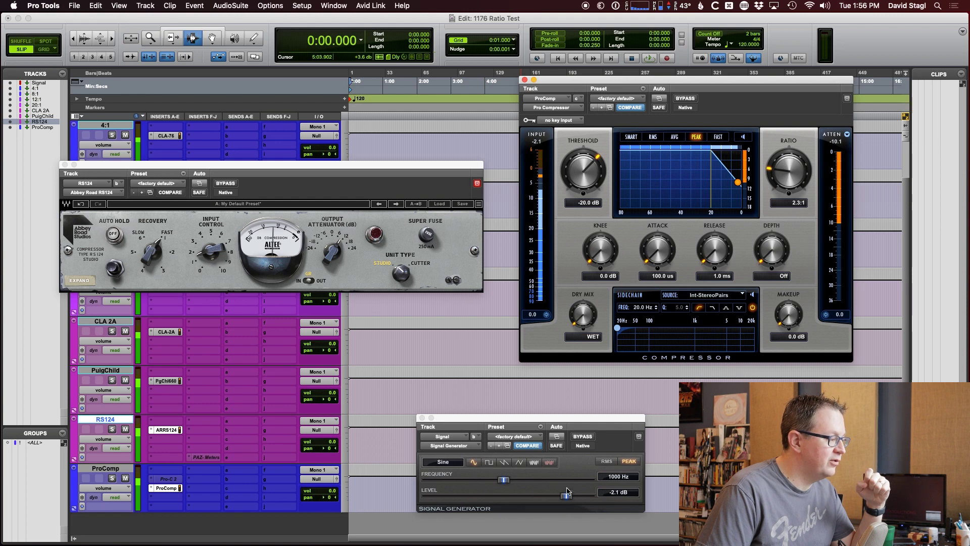
Alternate test tone level and Pro Compressor ratio, ending at -6.3 dB and 3.3:1
drag(567, 497, 565, 497)
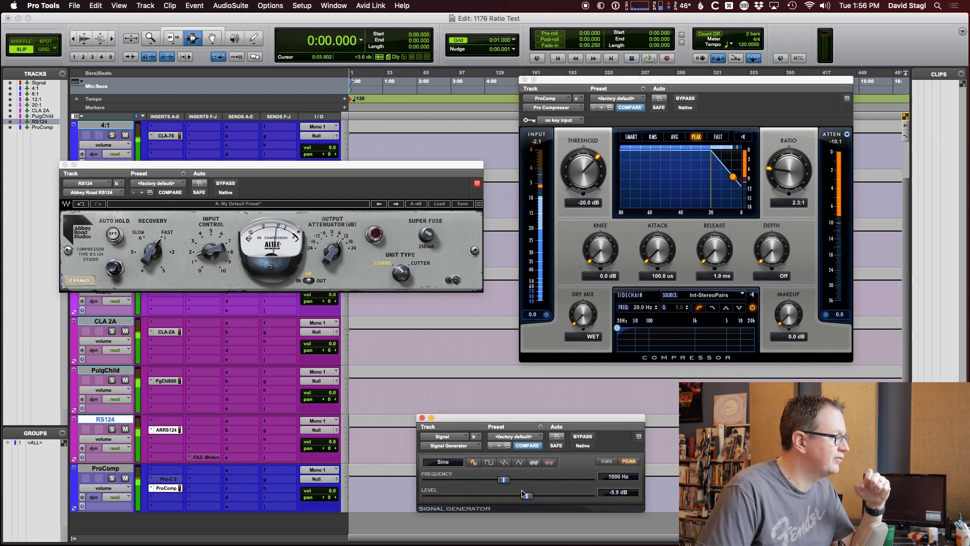
mouse_move(502, 488)
mouse_down()
mouse_move(470, 487)
mouse_move(487, 486)
mouse_up()
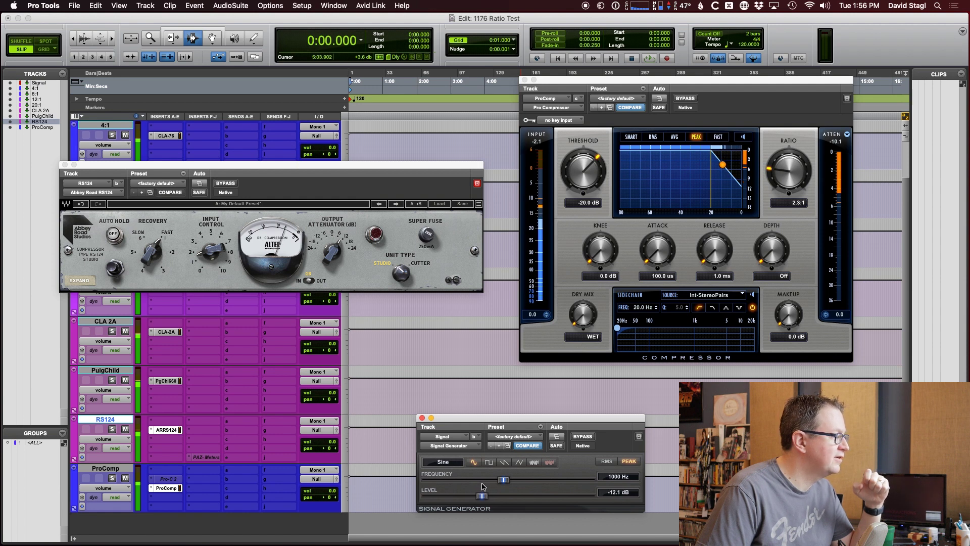
click(839, 143)
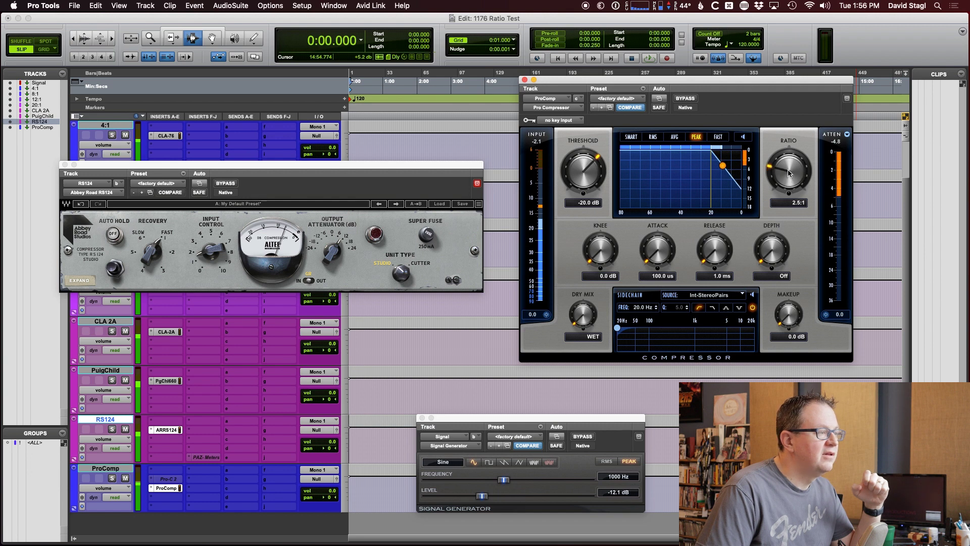
drag(788, 170, 789, 167)
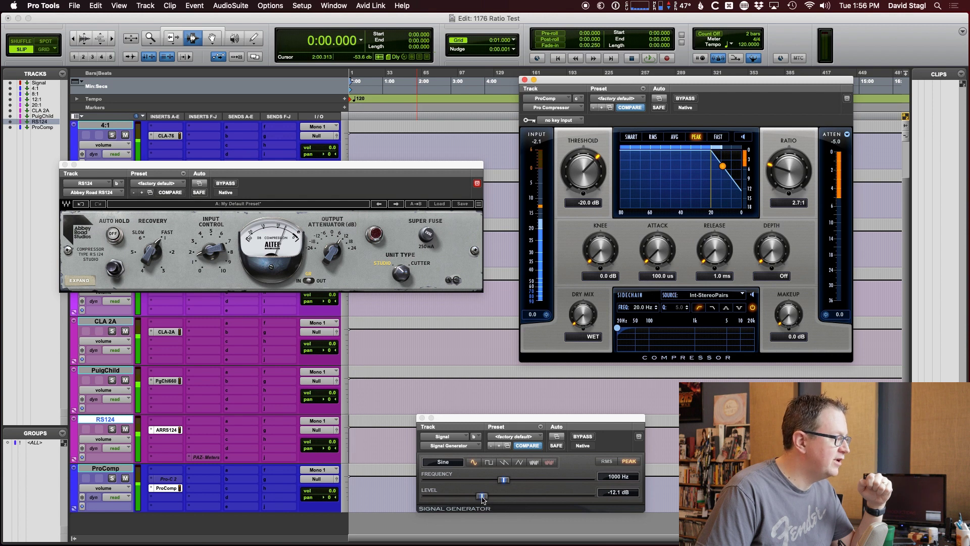
drag(483, 499, 526, 497)
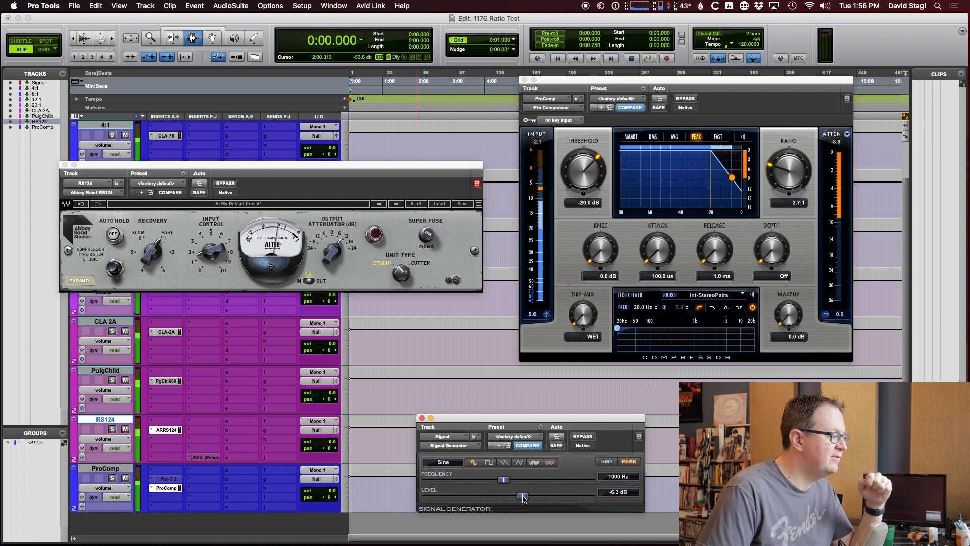
drag(798, 172, 798, 166)
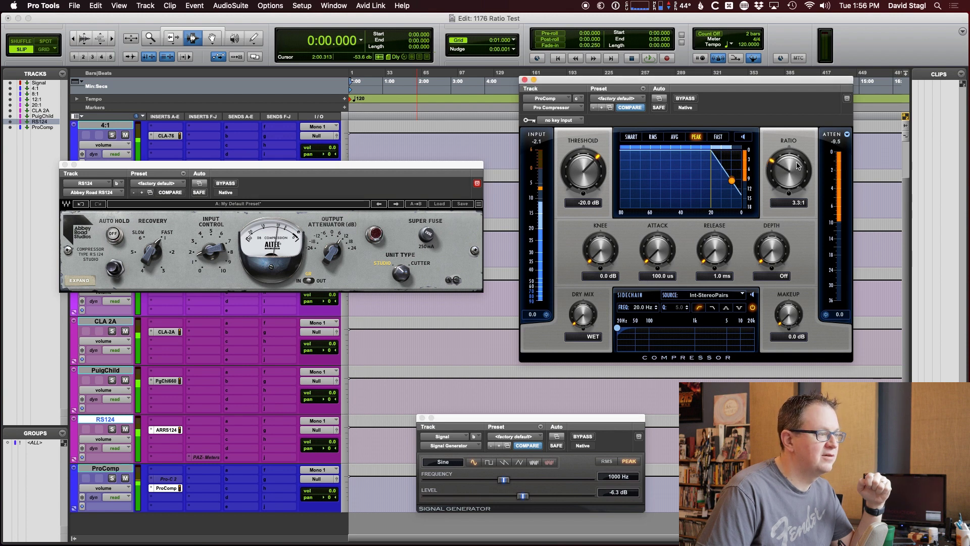